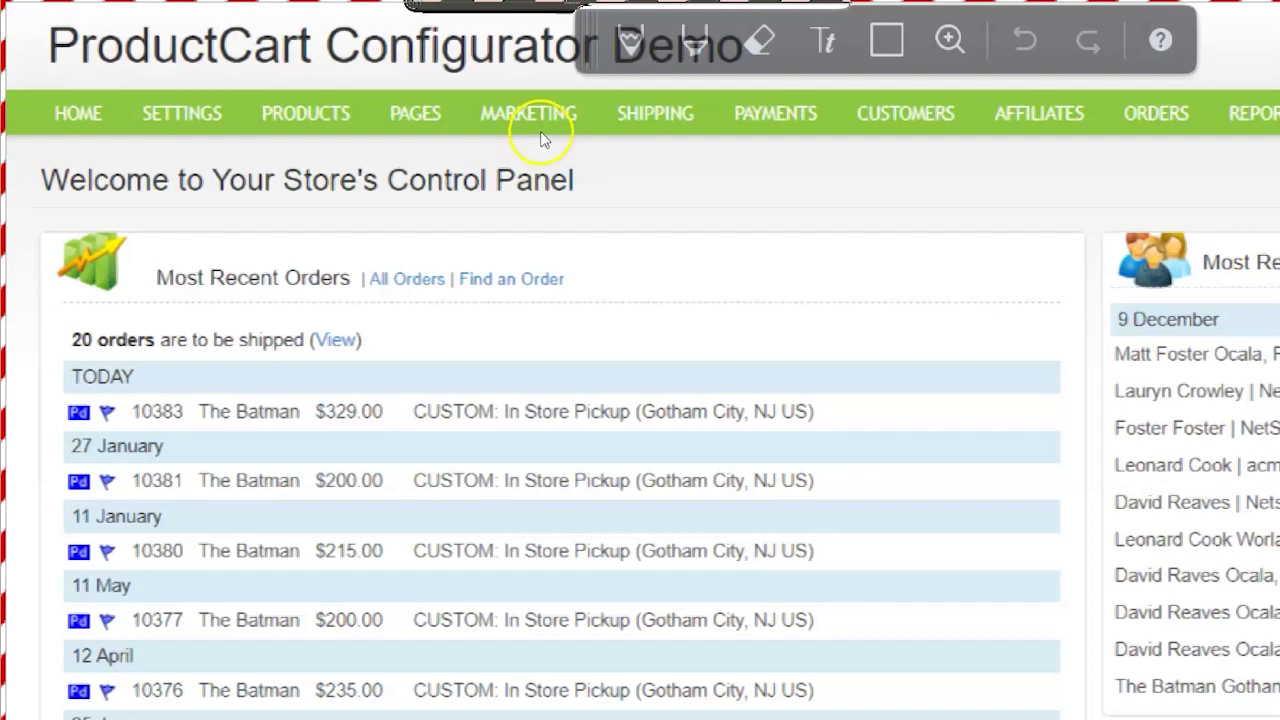
- Open the Locate an Order page and review the order summary, today's orders and the date and status search section
mouse_move(1156, 113)
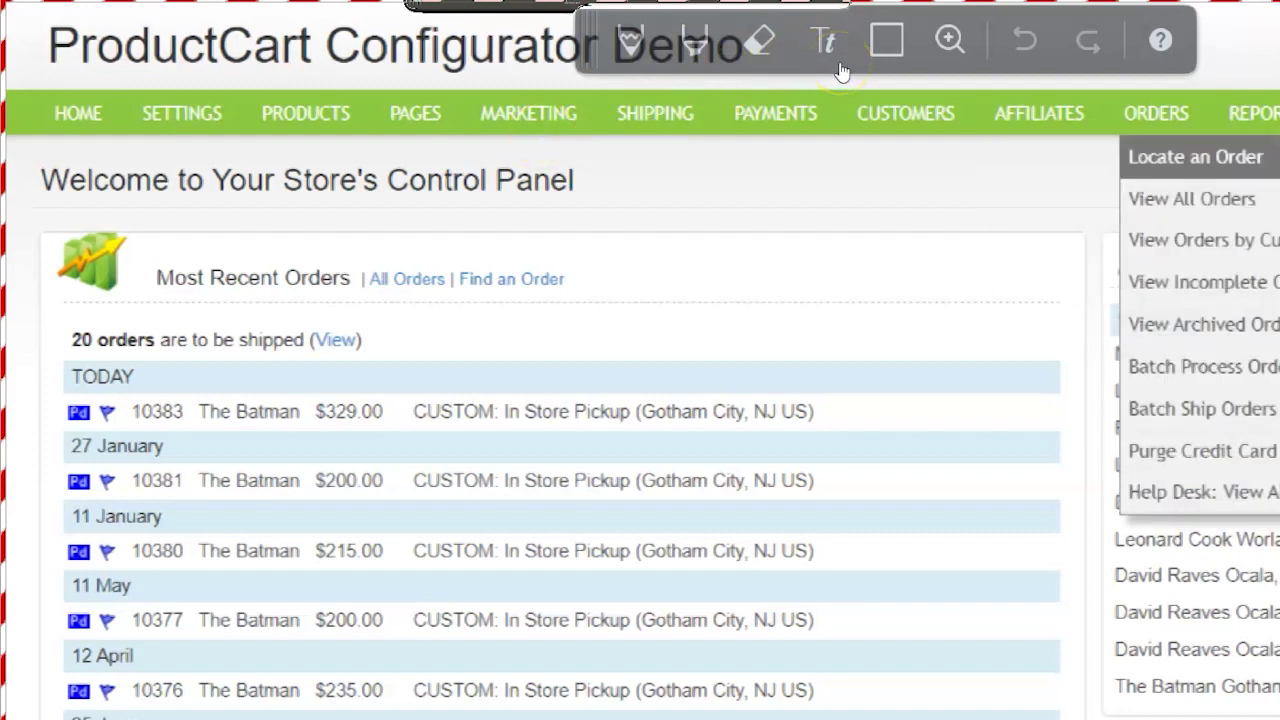
click(1195, 156)
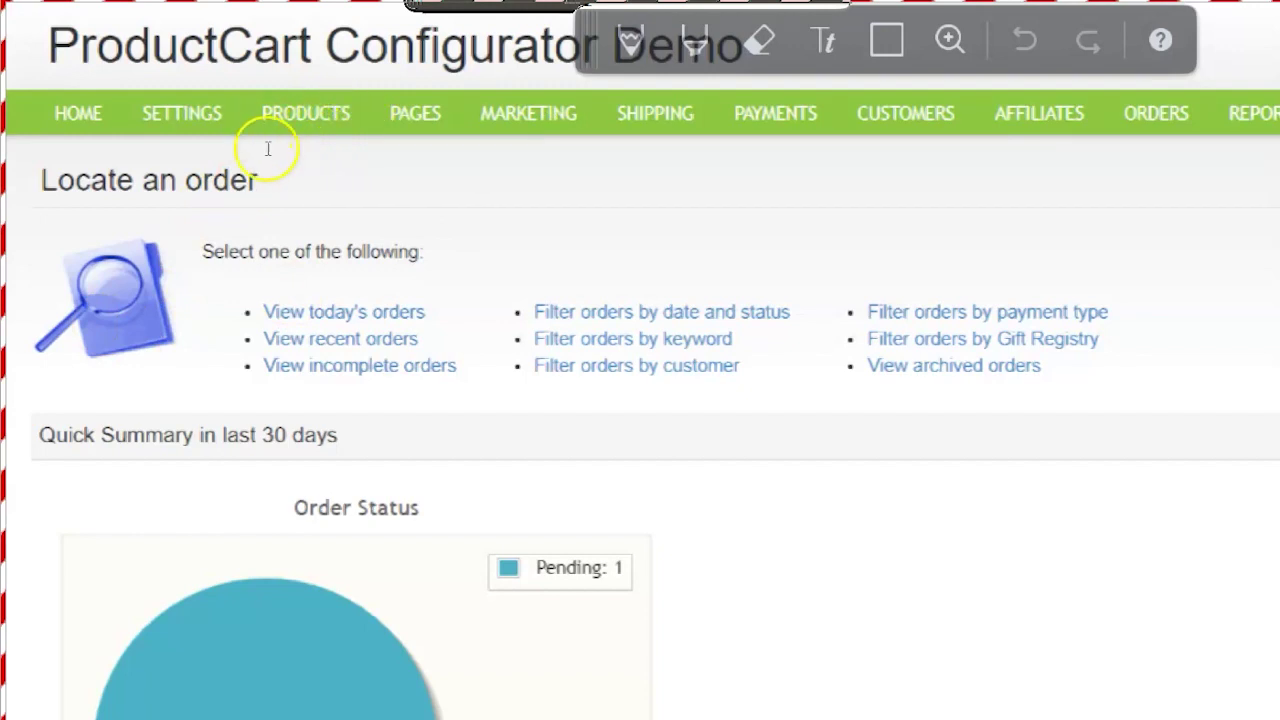
scroll(268, 190, down, 10)
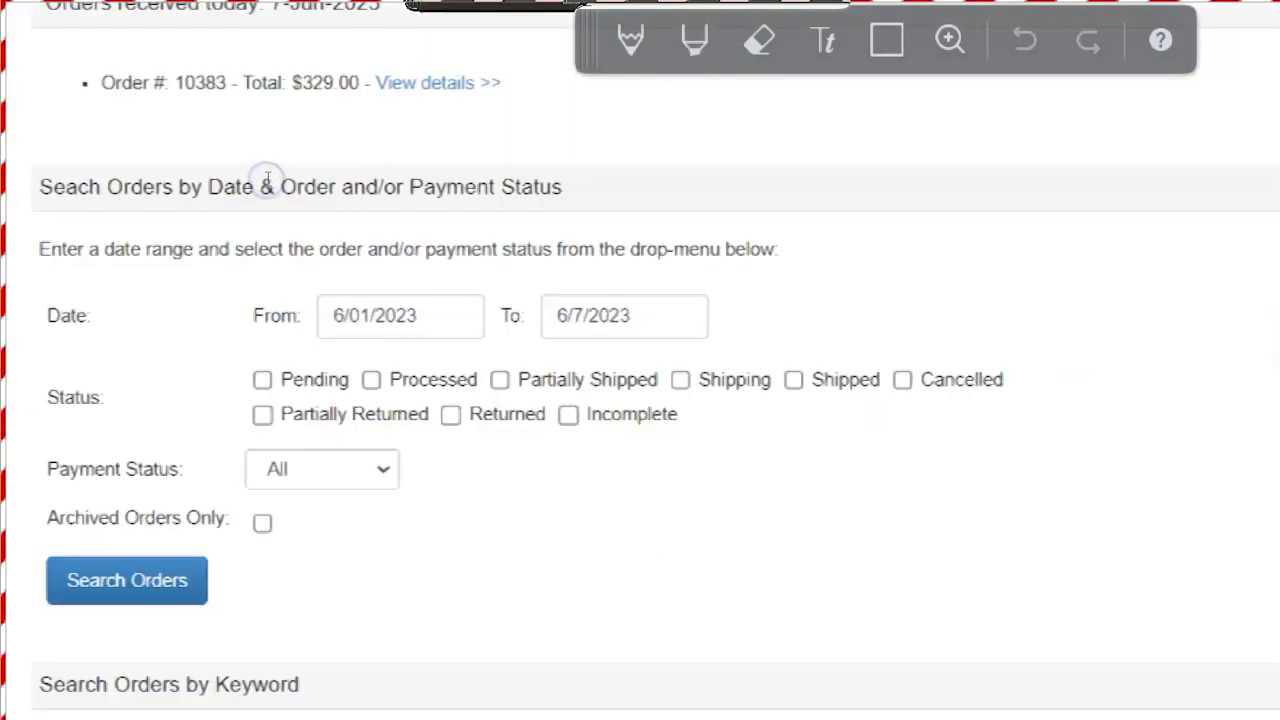
scroll(80, 158, up, 3)
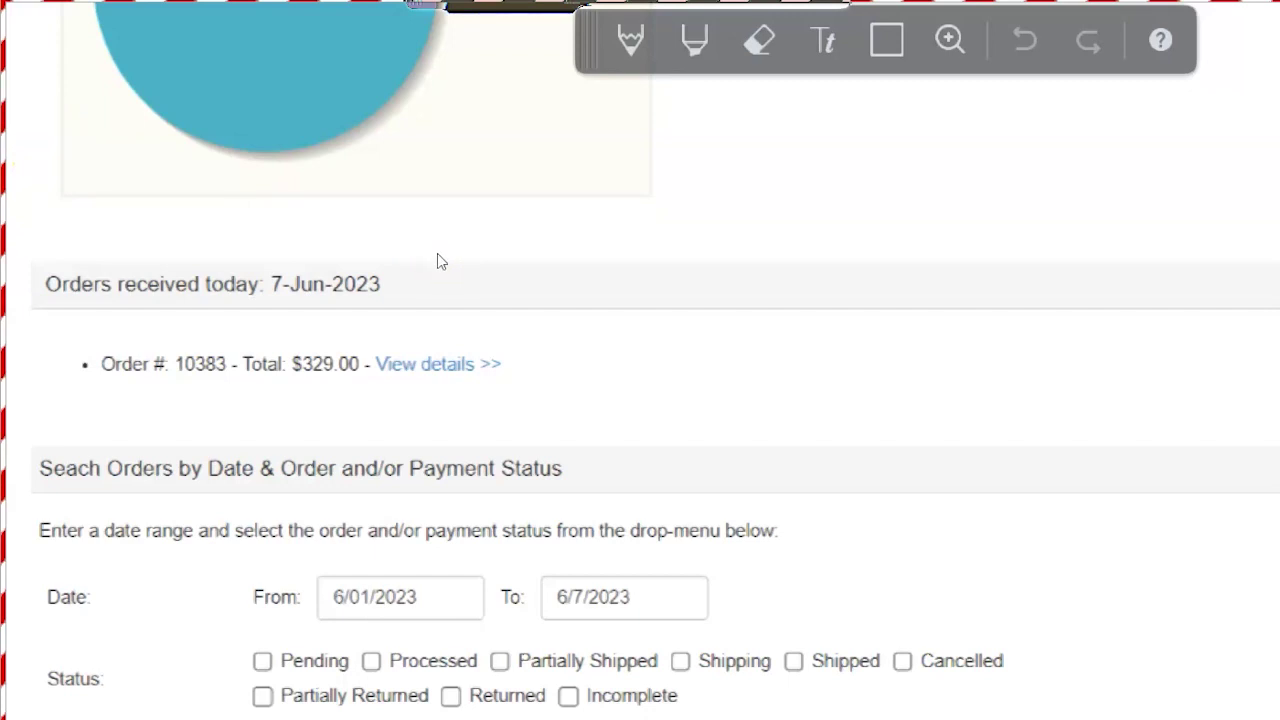
scroll(409, 214, up, 4)
scroll(409, 214, down, 9)
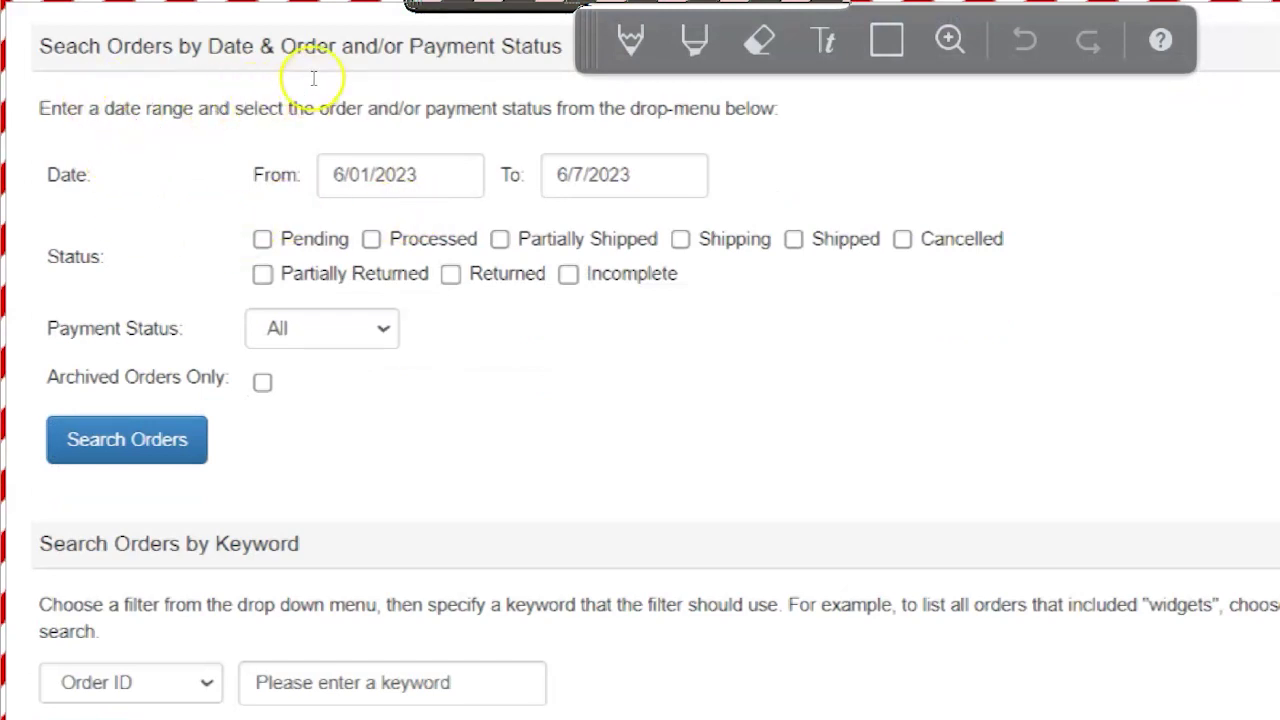
- Browse the order search's start-date calendar back to July 2022 and close it without picking a date
triple_click(412, 175)
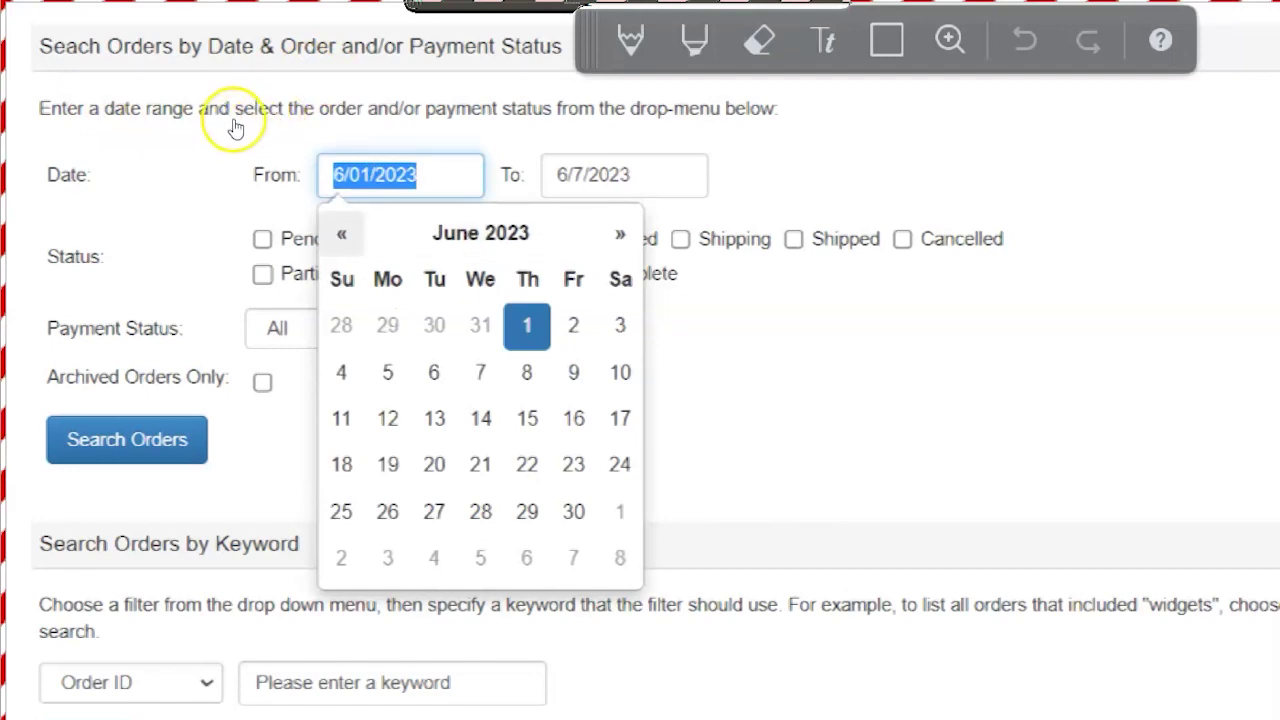
click(341, 233)
click(341, 233)
click(341, 233)
click(341, 233)
click(341, 233)
click(341, 233)
click(341, 233)
click(341, 233)
click(341, 233)
click(341, 233)
click(341, 233)
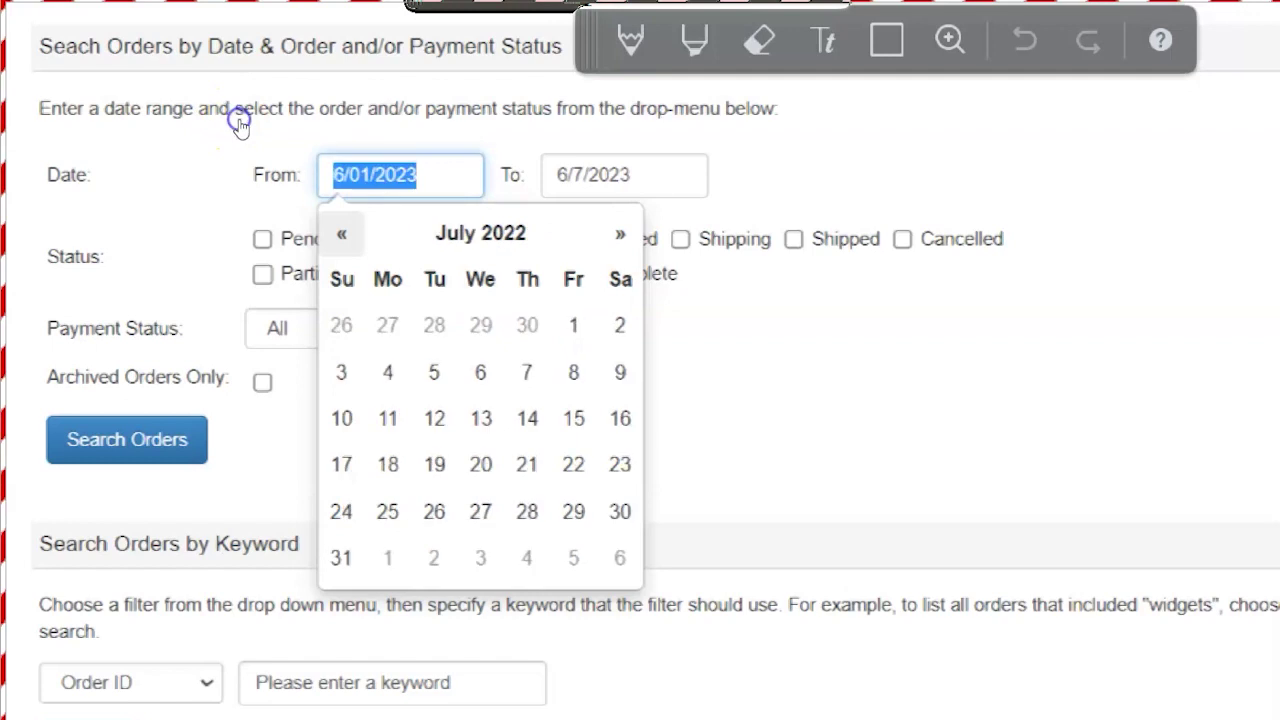
click(150, 113)
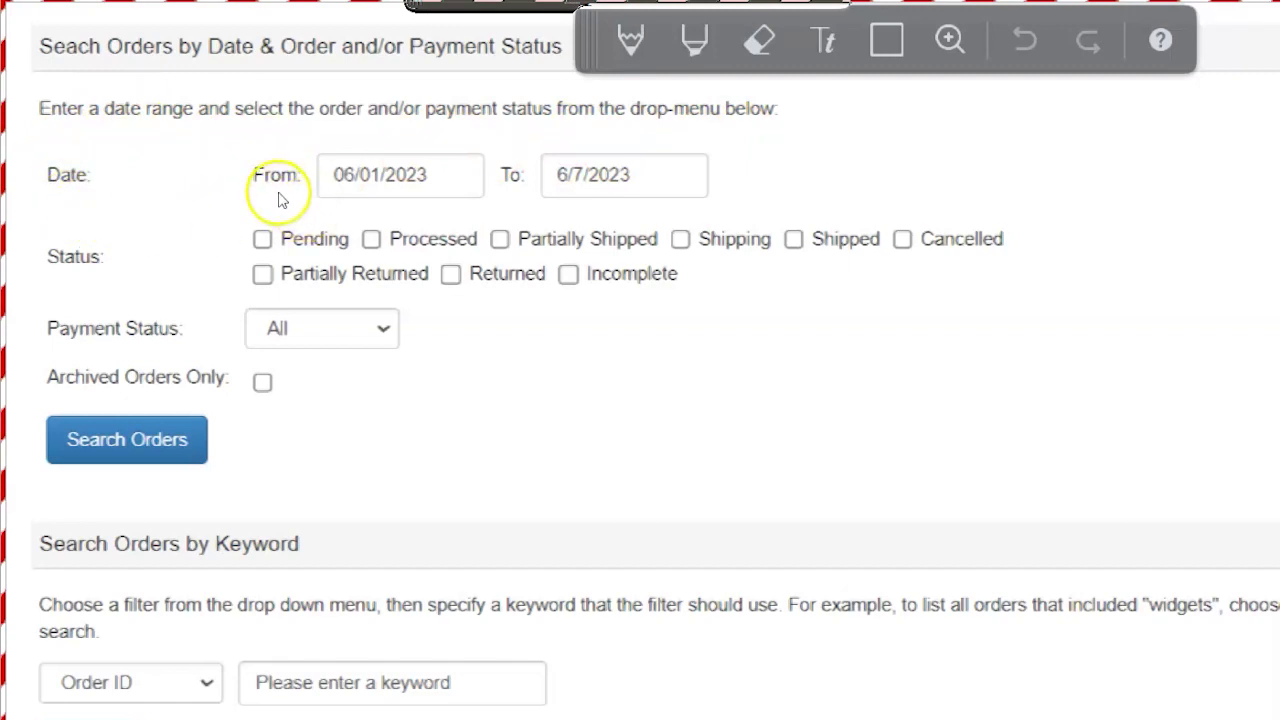
- Look through the payment status options of the order search and keep All selected
click(322, 328)
key(Up)
key(Up)
key(Up)
key(Up)
key(Up)
click(249, 212)
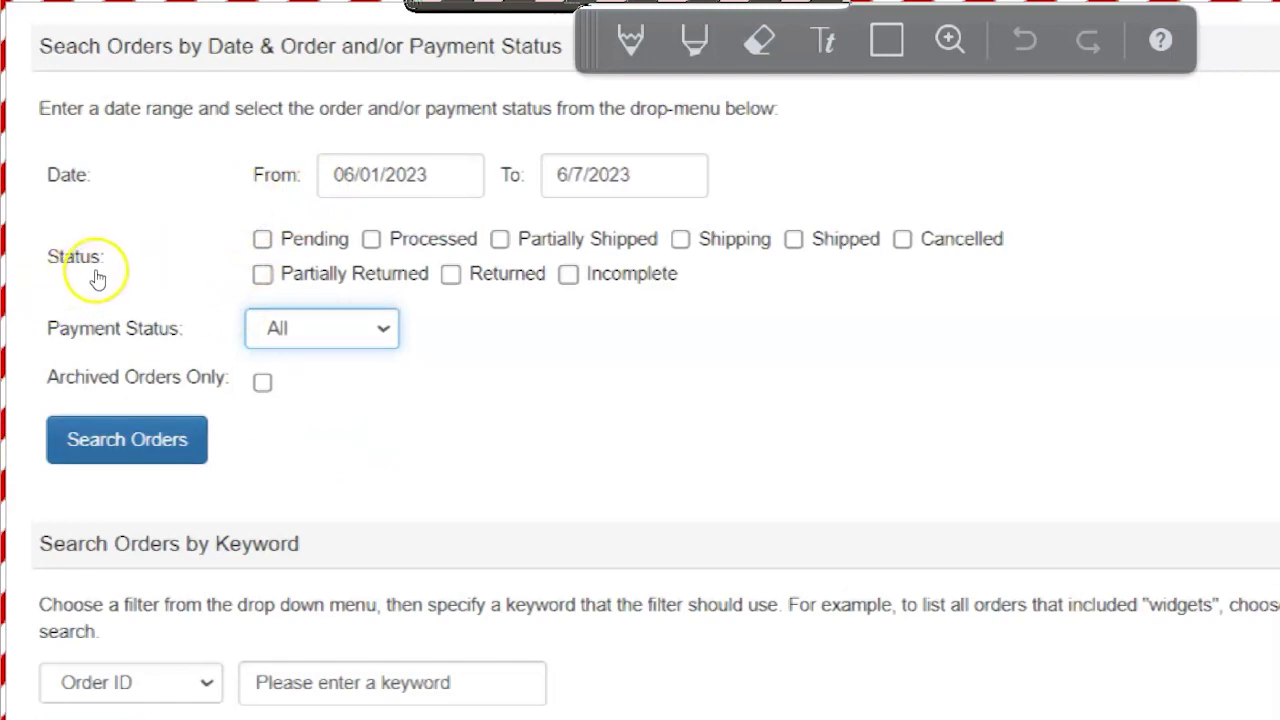
- Search orders from 06/01/2023 to 6/7/2023 and review the results and the advanced filters
key(Tab)
key(Tab)
key(Return)
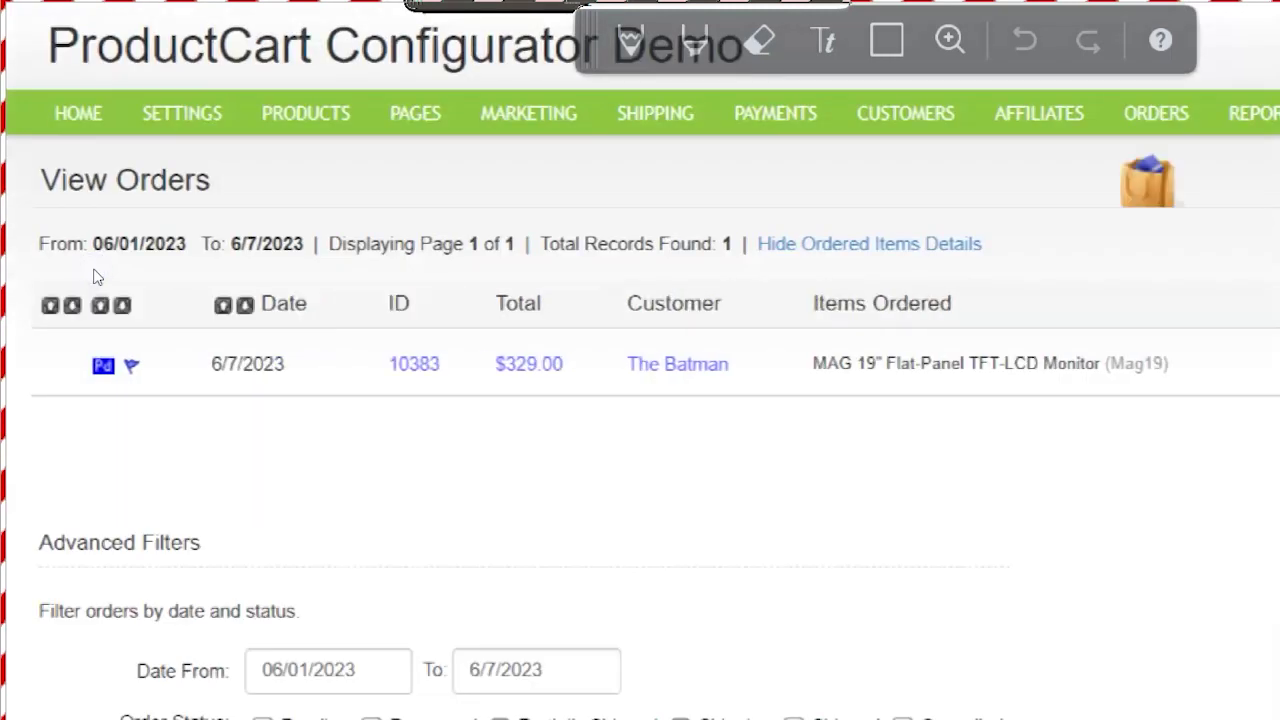
scroll(97, 277, down, 4)
scroll(294, 109, up, 1)
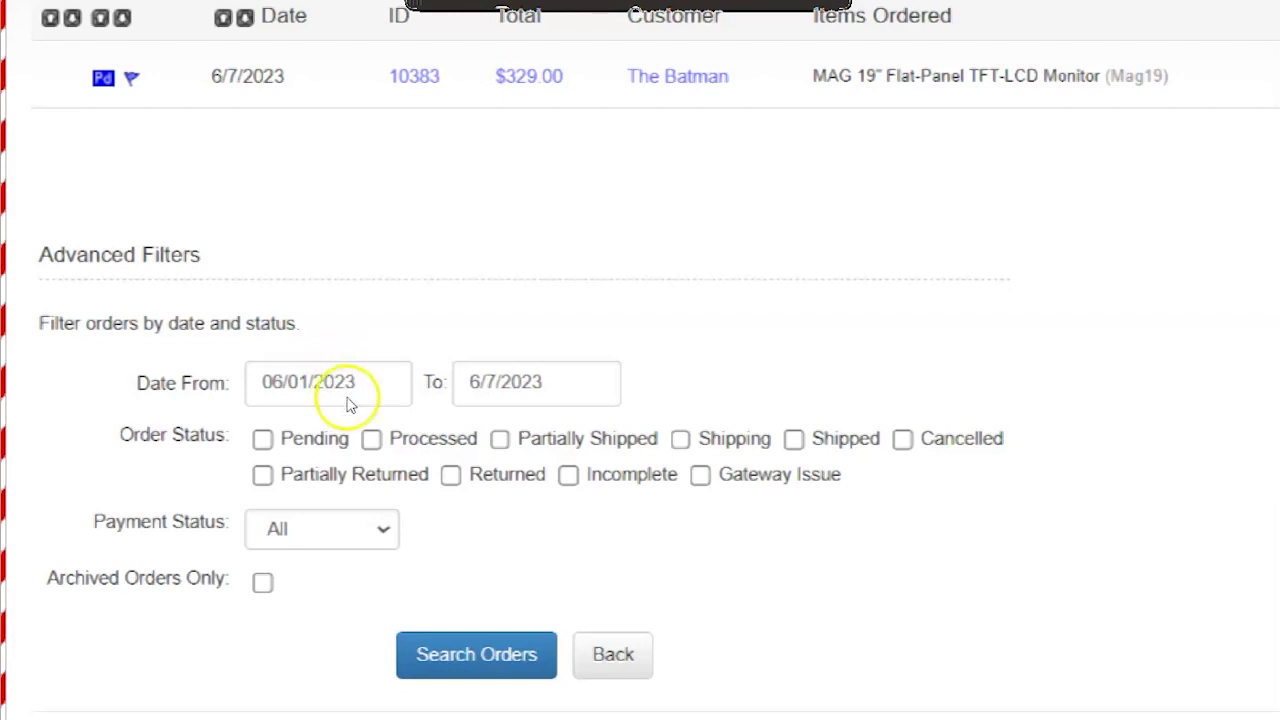
scroll(343, 403, up, 3)
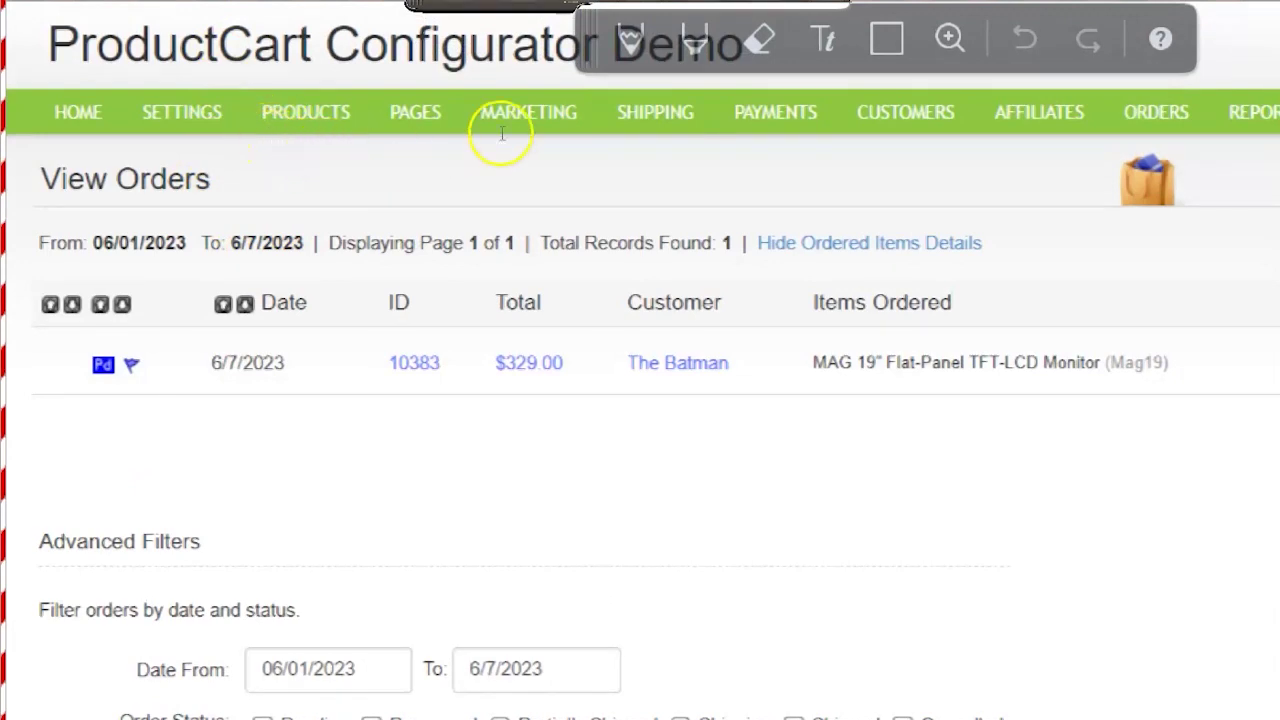
- Open the Locate a Customer page and list the last 10 customers
click(50, 40)
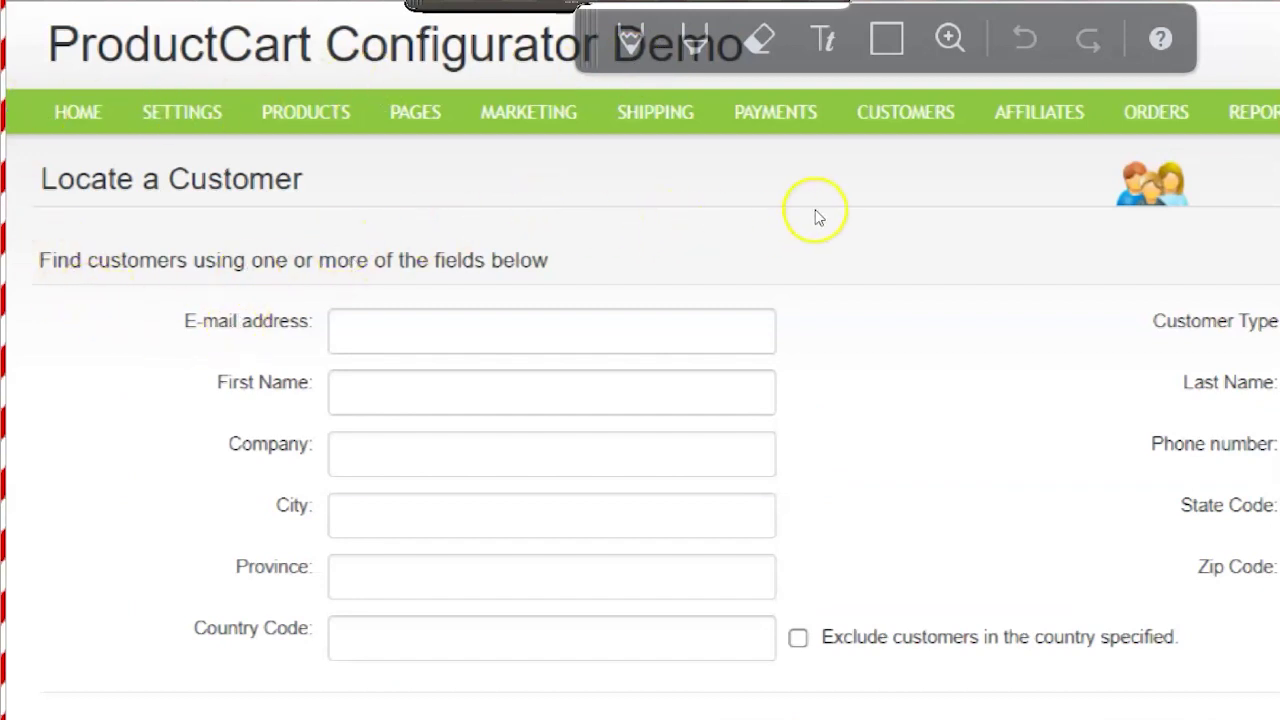
scroll(343, 225, down, 4)
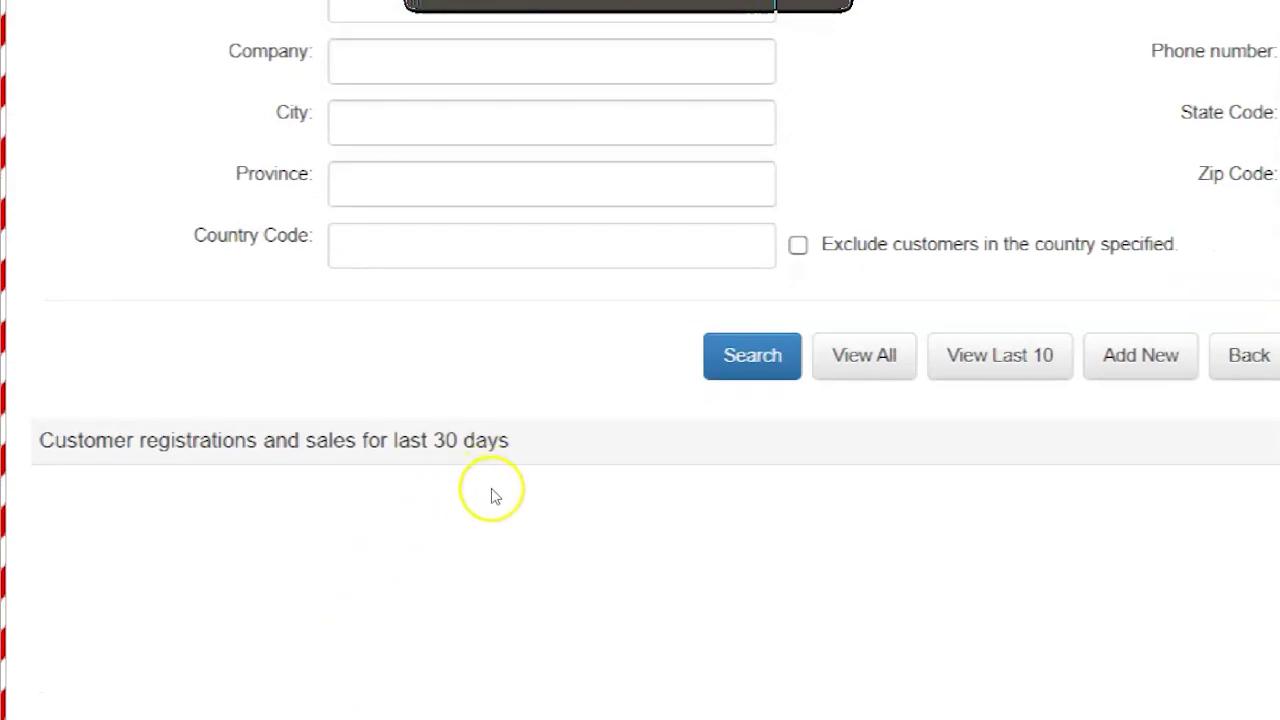
click(709, 486)
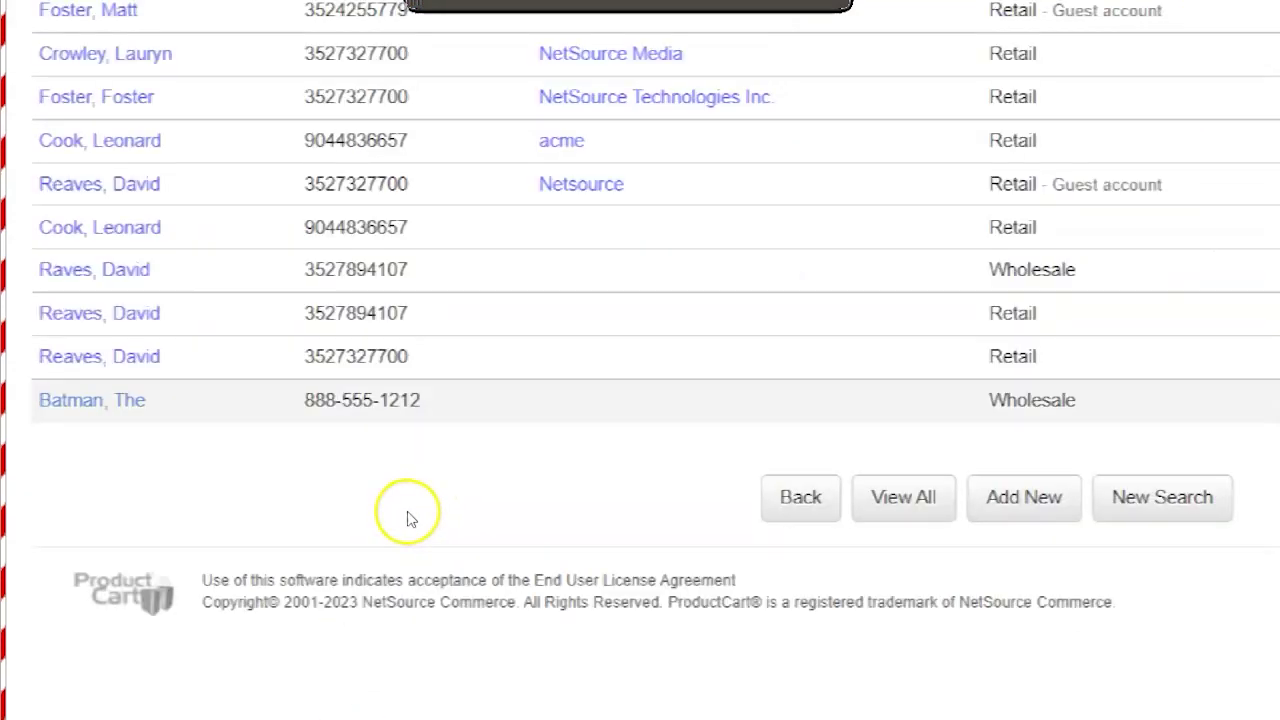
scroll(33, 97, up, 1)
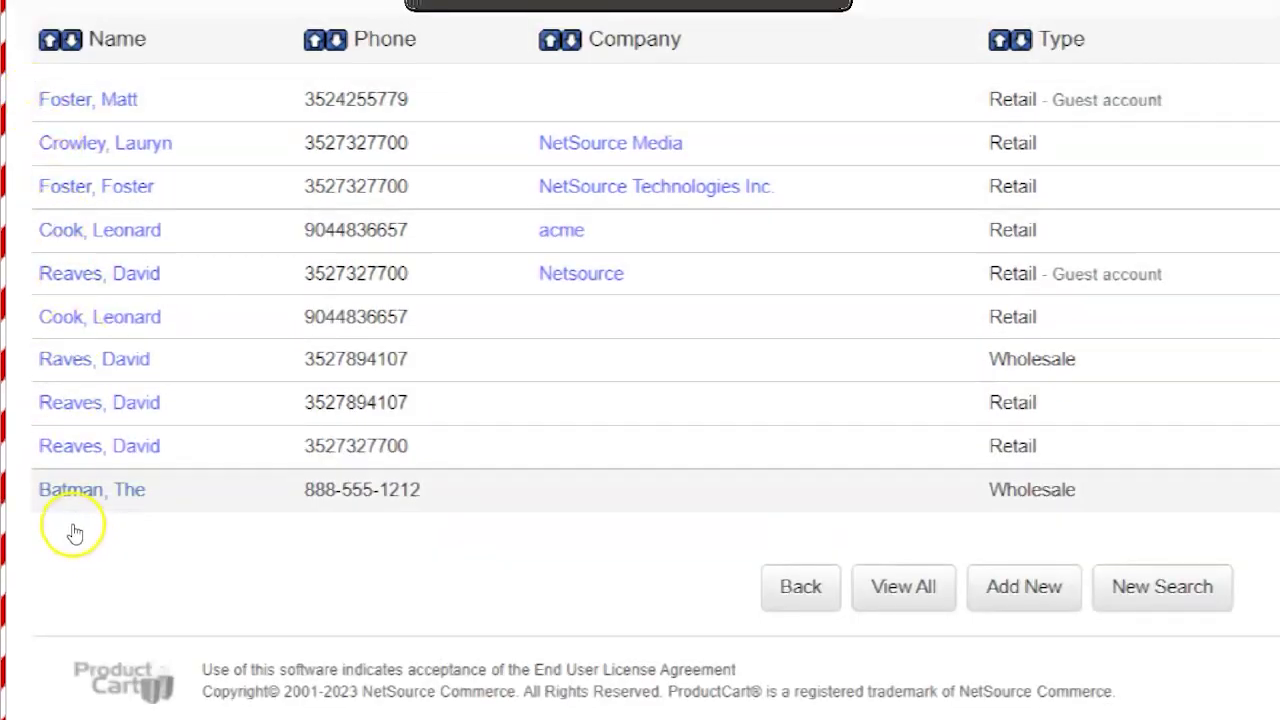
- Open the last listed wholesale customer's record and review that customer's order history and order totals
click(70, 512)
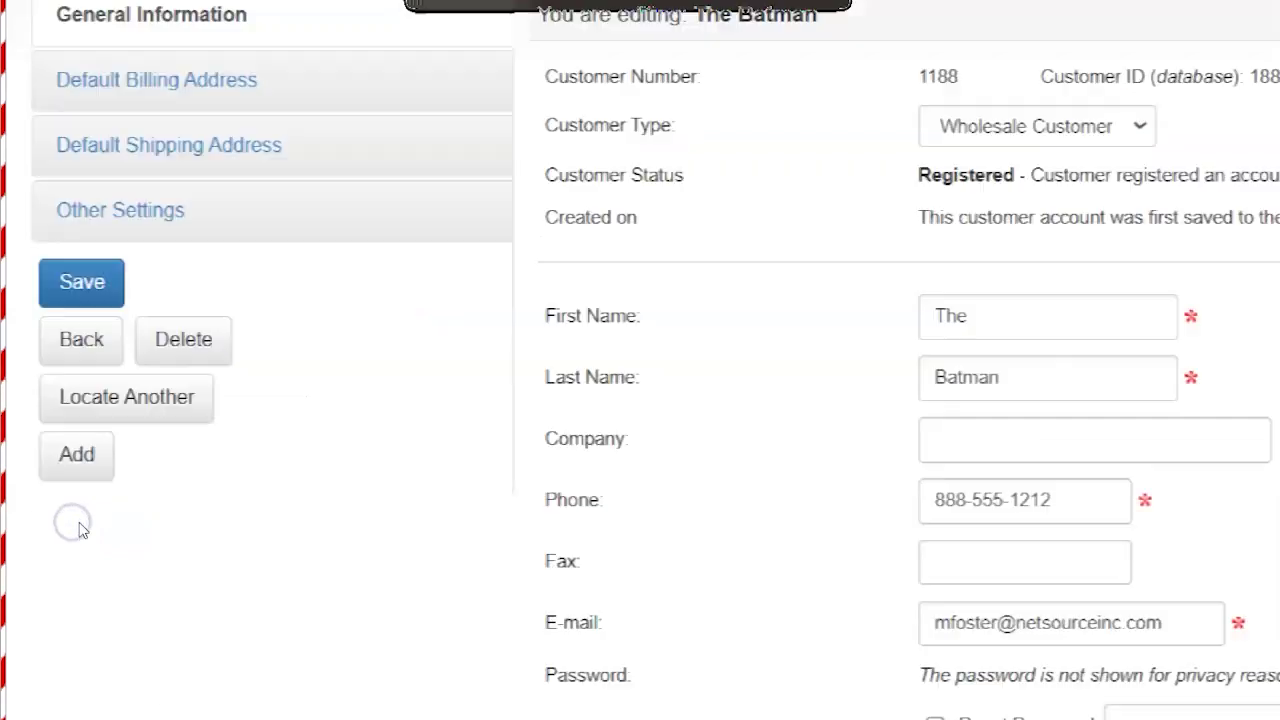
scroll(120, 220, up, 3)
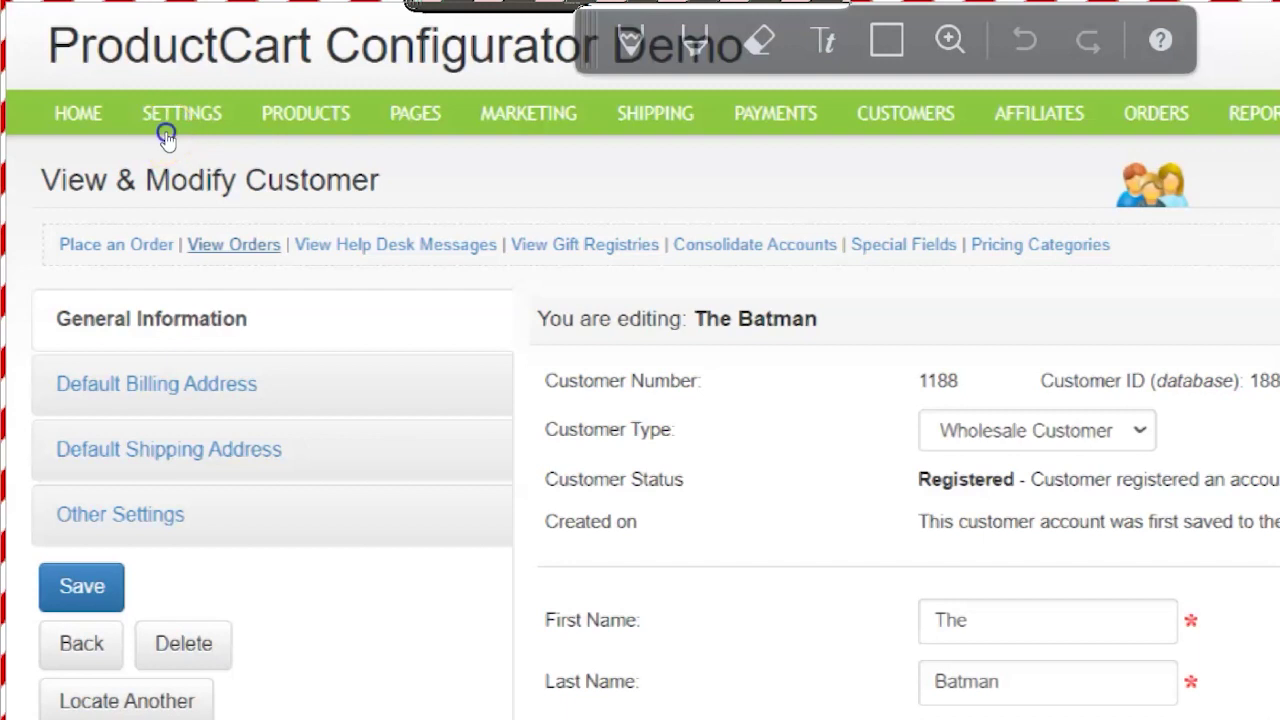
scroll(186, 543, down, 6)
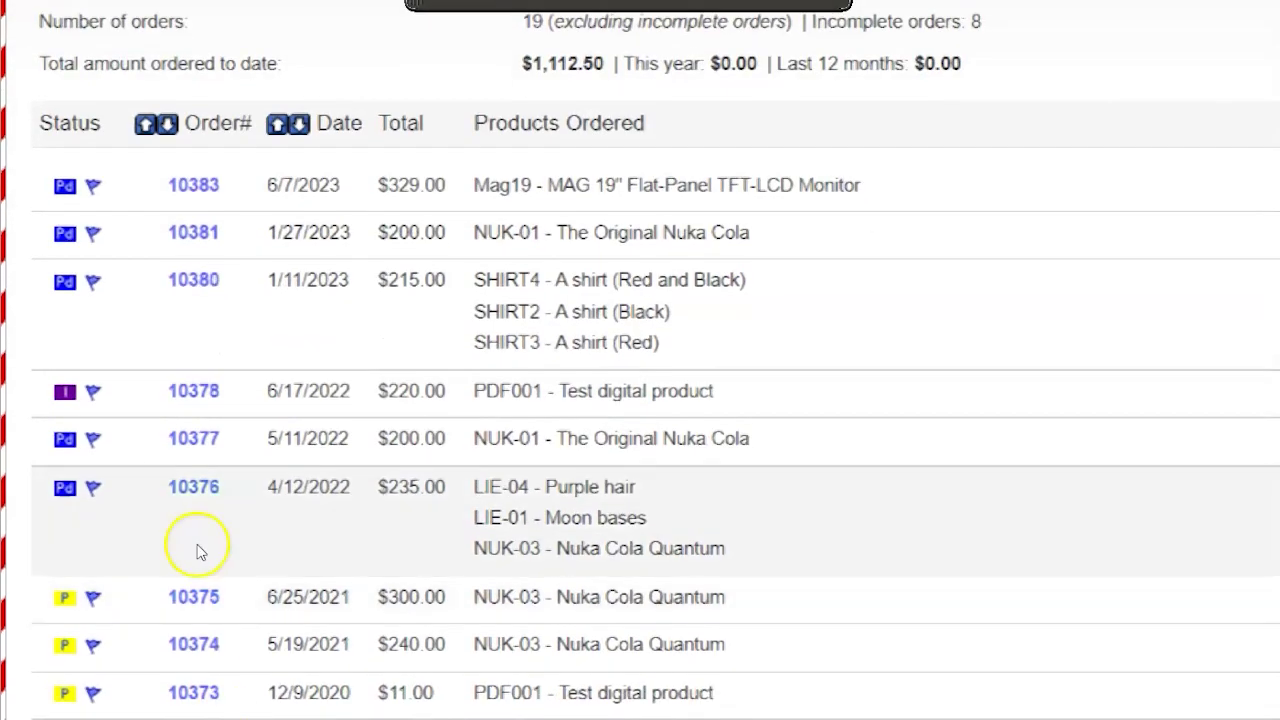
scroll(185, 373, down, 2)
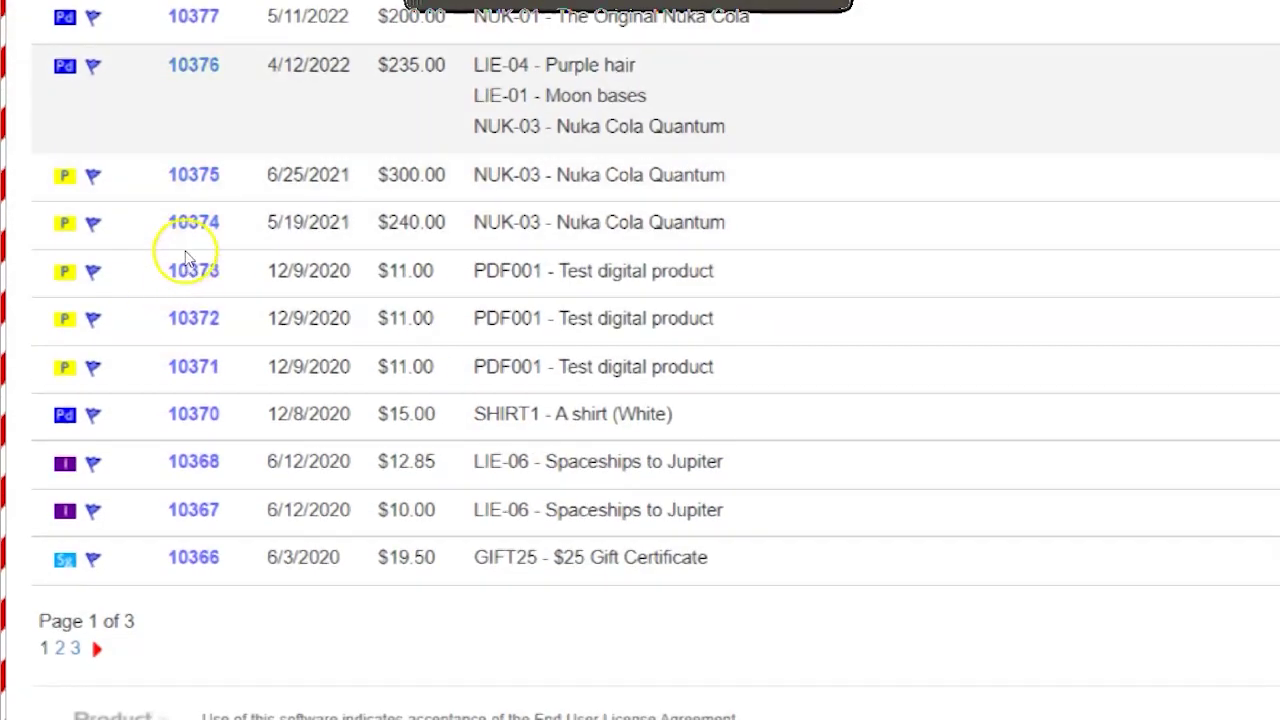
scroll(180, 258, down, 2)
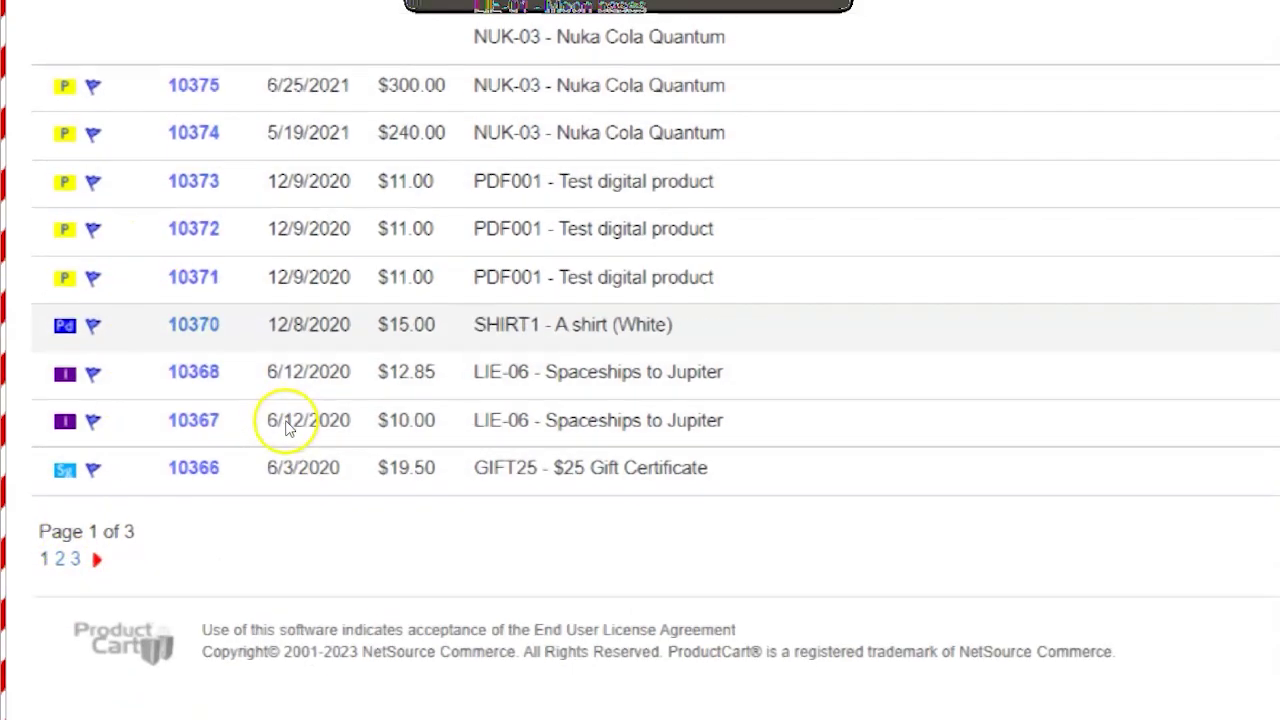
scroll(290, 430, up, 4)
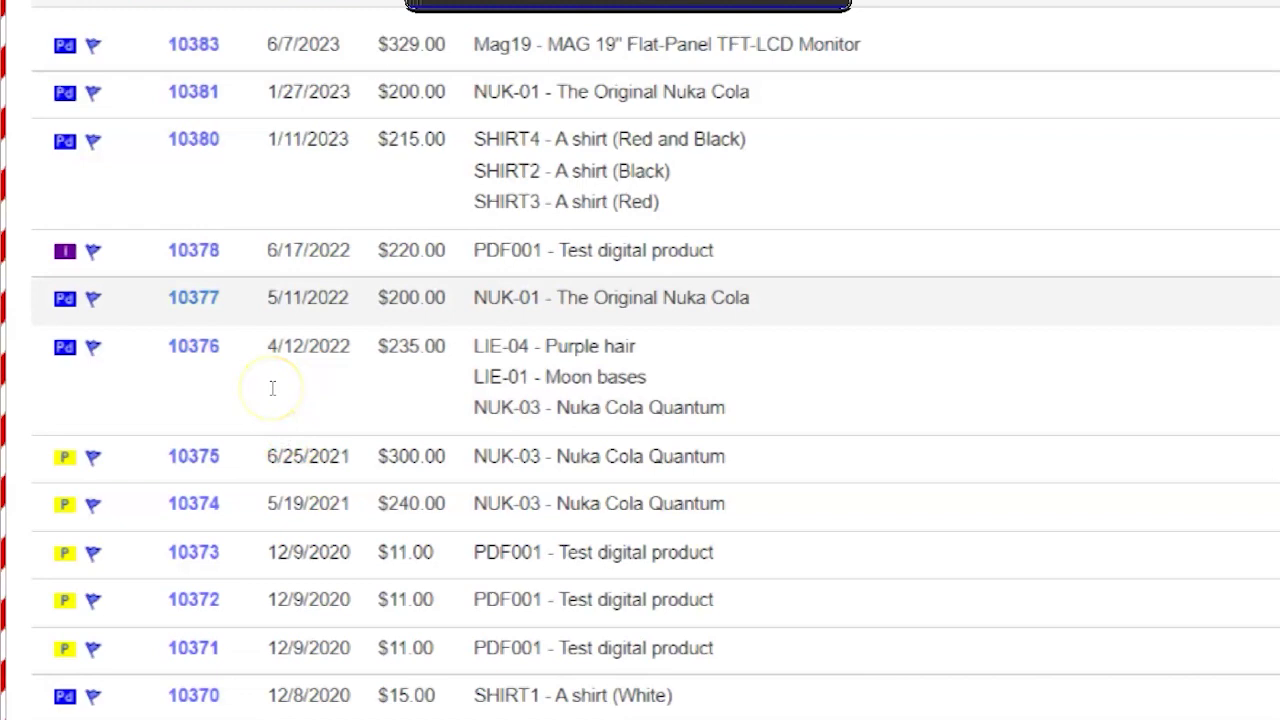
scroll(270, 370, up, 2)
scroll(260, 320, down, 4)
scroll(243, 280, down, 3)
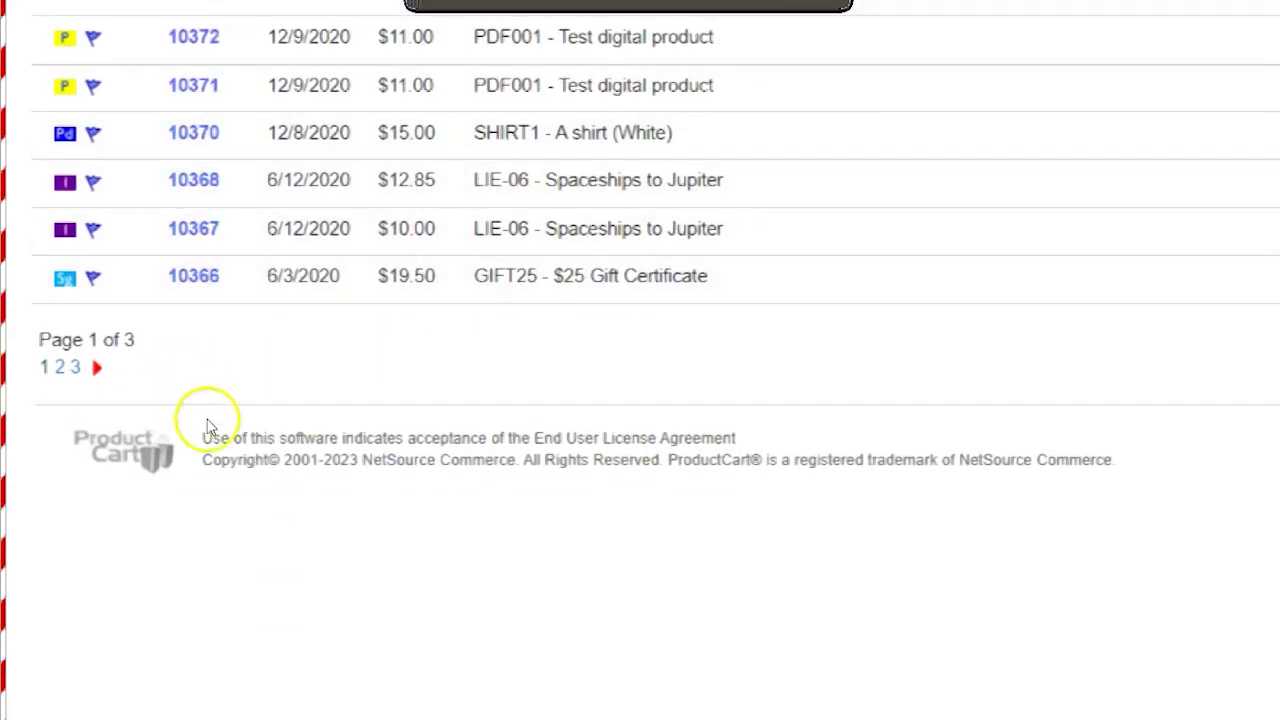
scroll(210, 425, up, 8)
scroll(213, 425, up, 3)
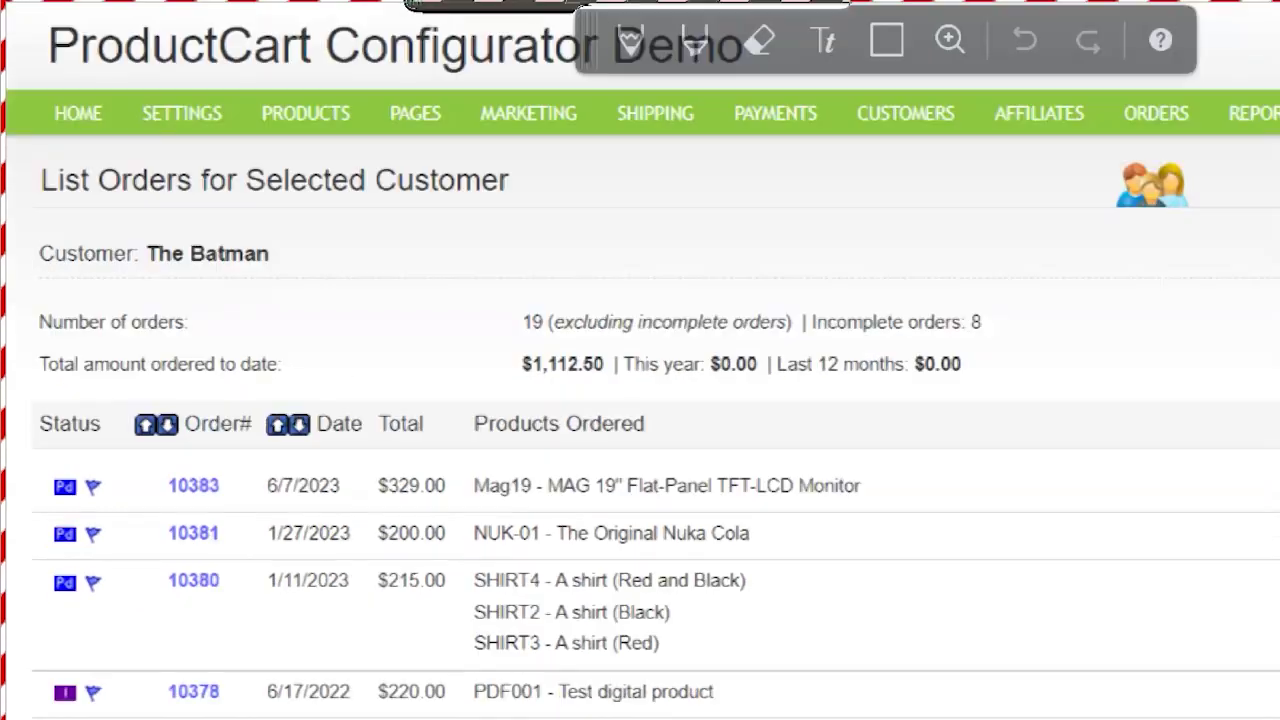
- Open the store's incomplete orders and review the date and status filters
click(36, 42)
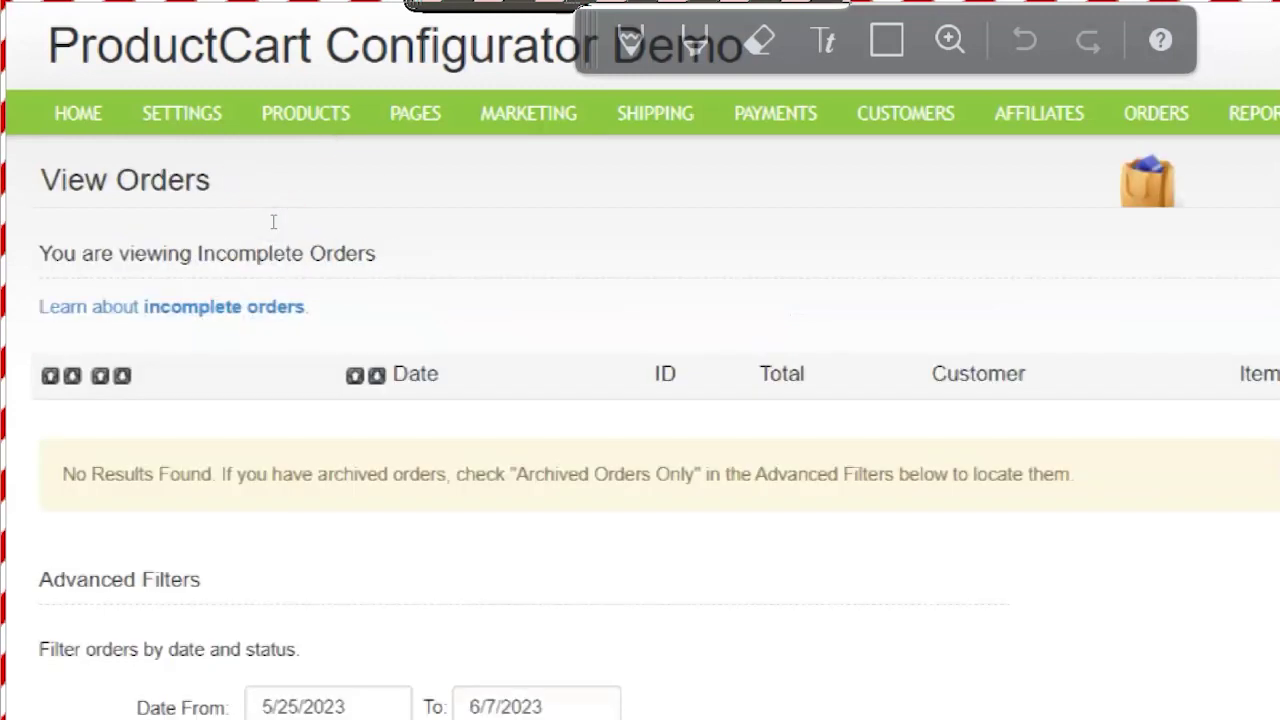
scroll(351, 223, down, 2)
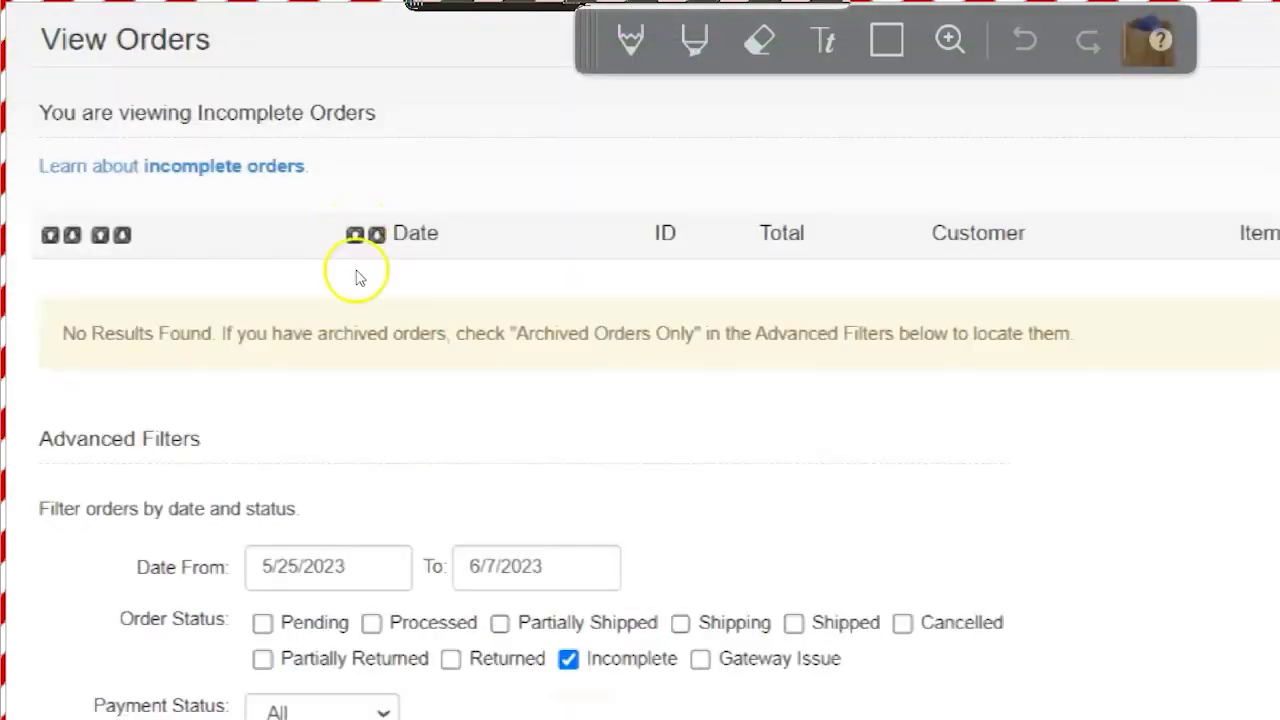
scroll(351, 276, down, 1)
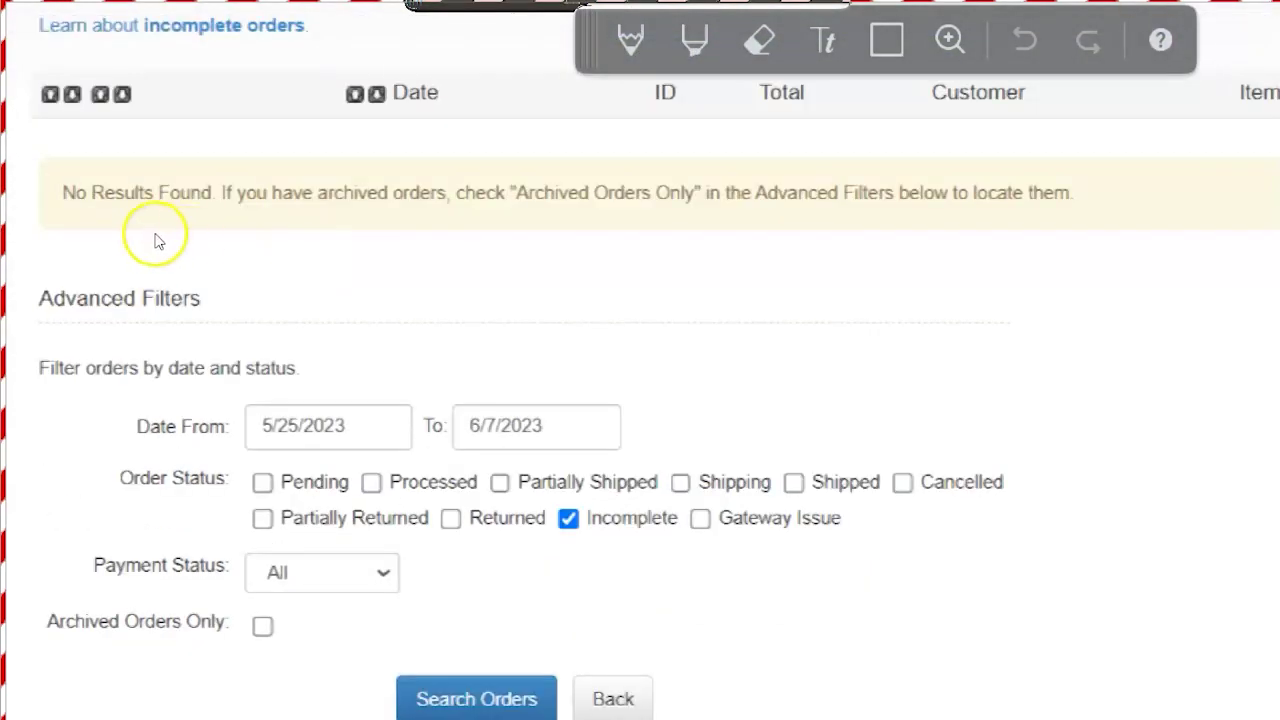
- Browse the incomplete orders filter's start-date calendar back to October 2021 and close it without picking a date
click(255, 265)
click(194, 302)
click(194, 302)
click(194, 302)
triple_click(194, 304)
double_click(194, 304)
triple_click(194, 304)
double_click(194, 304)
triple_click(194, 302)
double_click(194, 302)
click(194, 302)
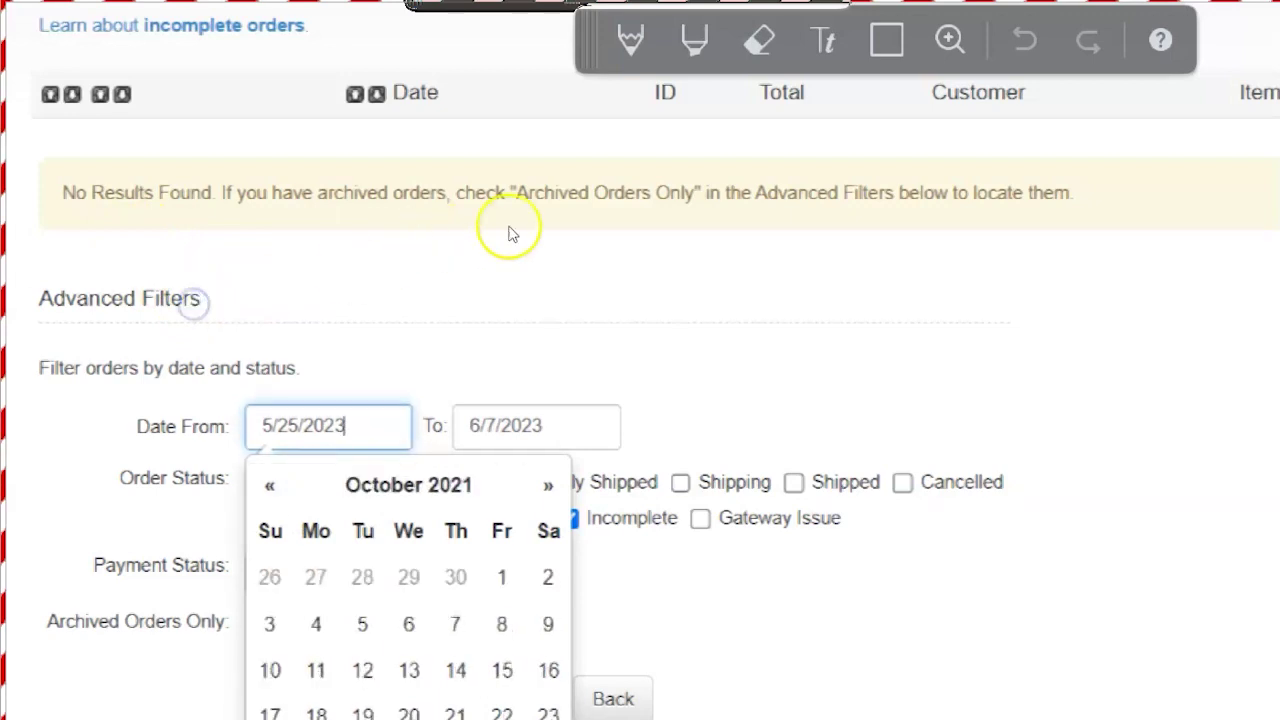
click(548, 217)
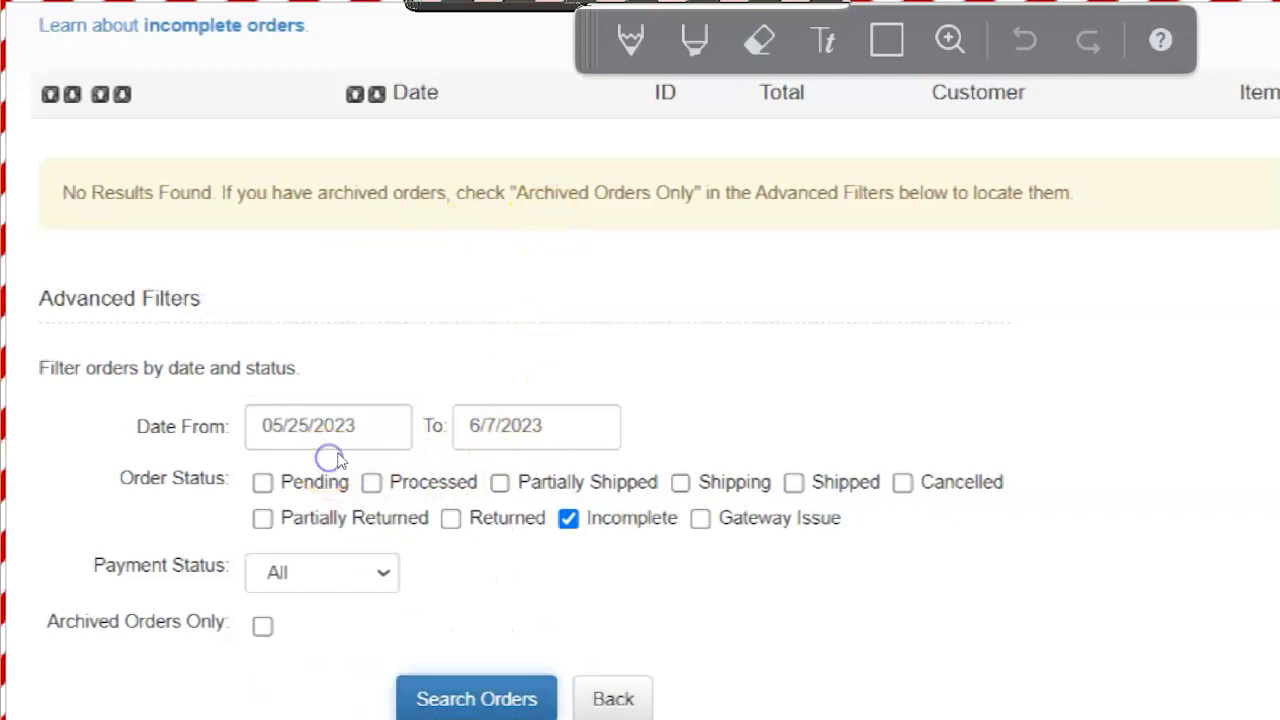
scroll(339, 453, up, 3)
scroll(466, 297, down, 3)
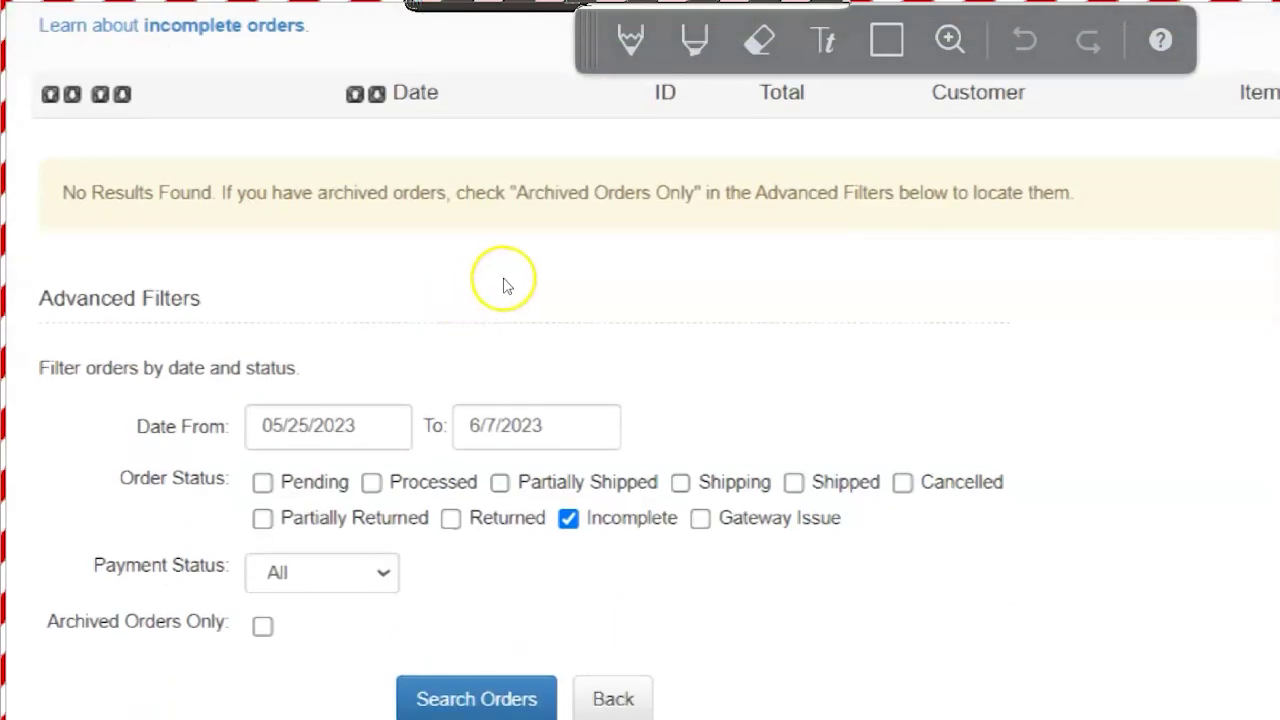
scroll(503, 288, up, 1)
scroll(499, 293, up, 1)
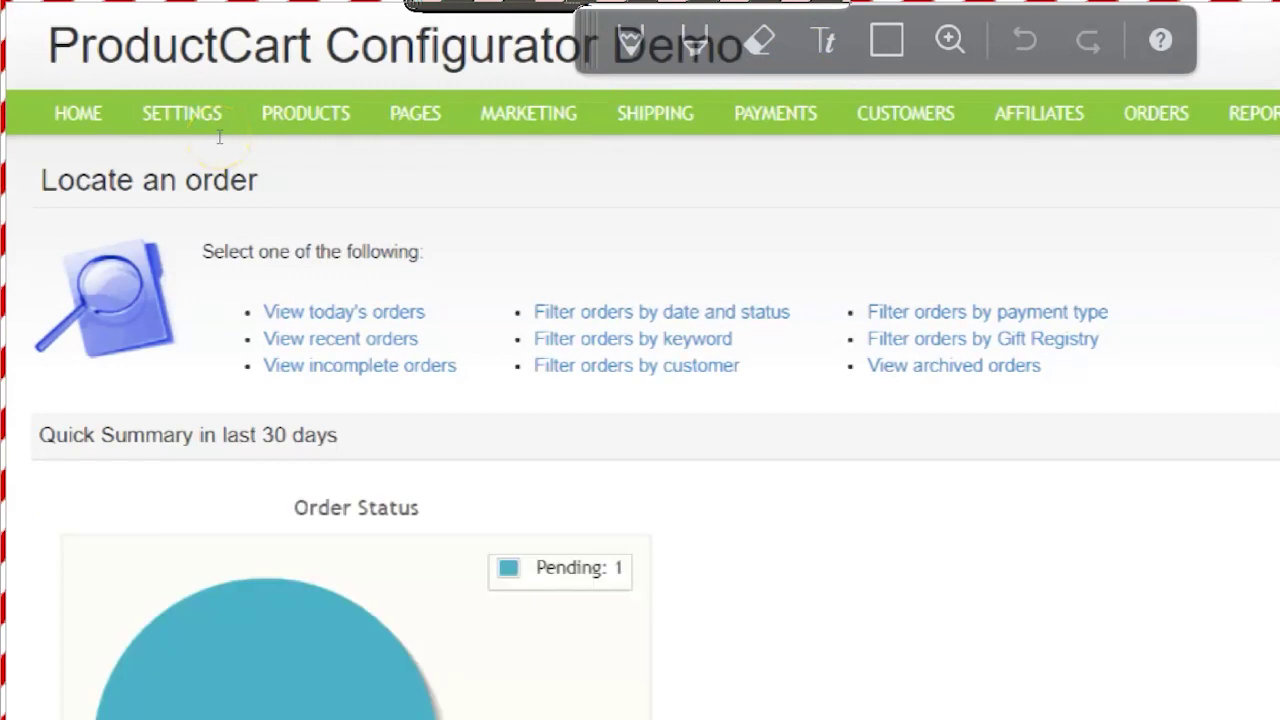
- Return to the Locate an Order page and review its 30-day summary, today's orders and search options
scroll(251, 700, down, 6)
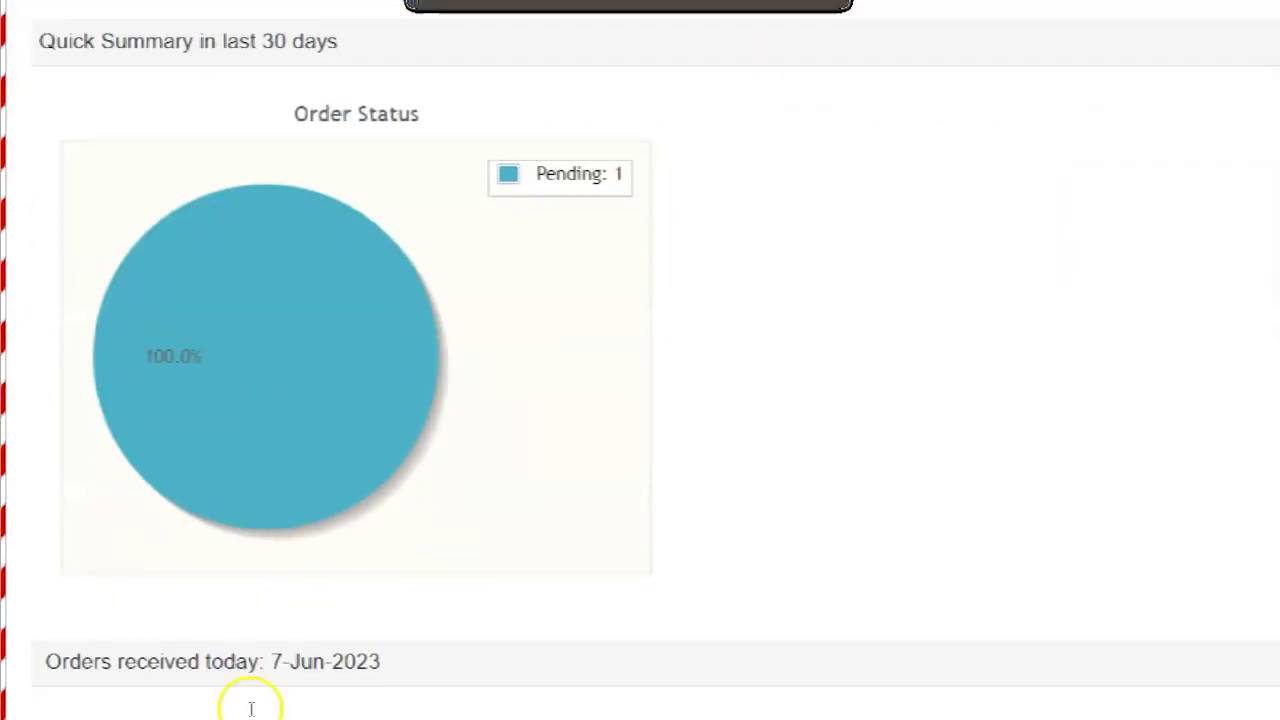
scroll(508, 423, down, 4)
scroll(508, 411, up, 6)
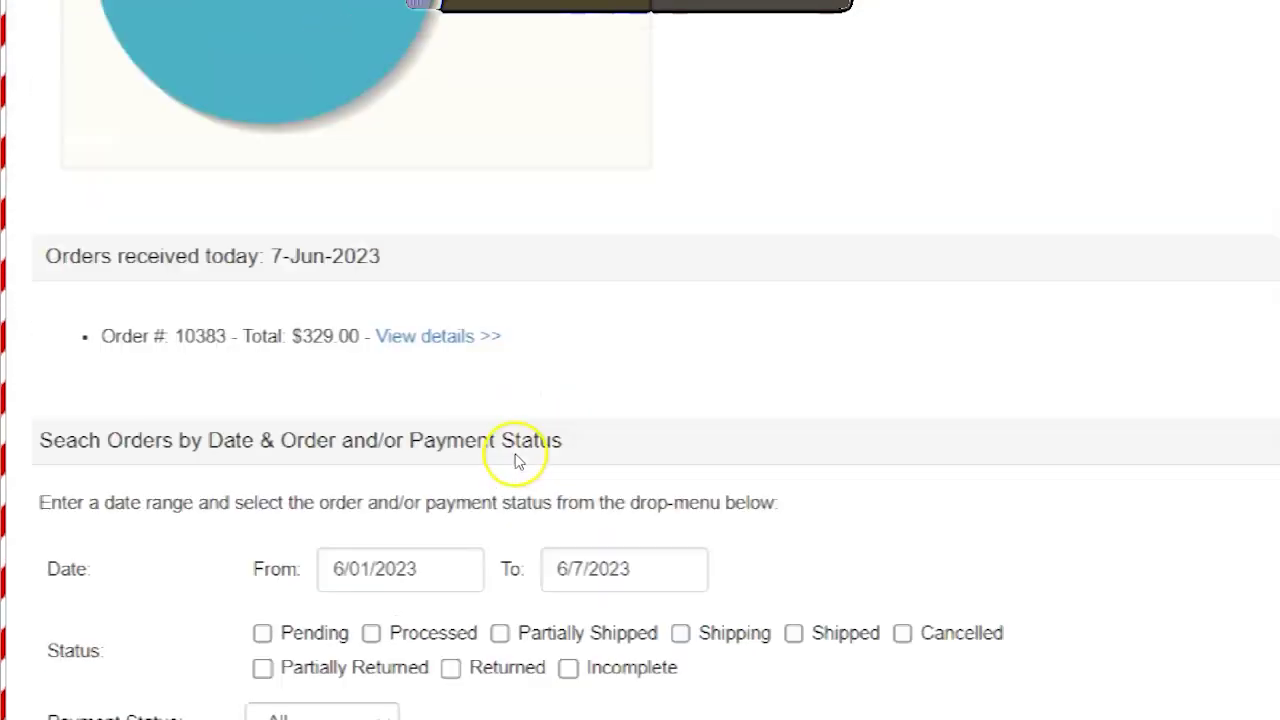
scroll(426, 354, up, 3)
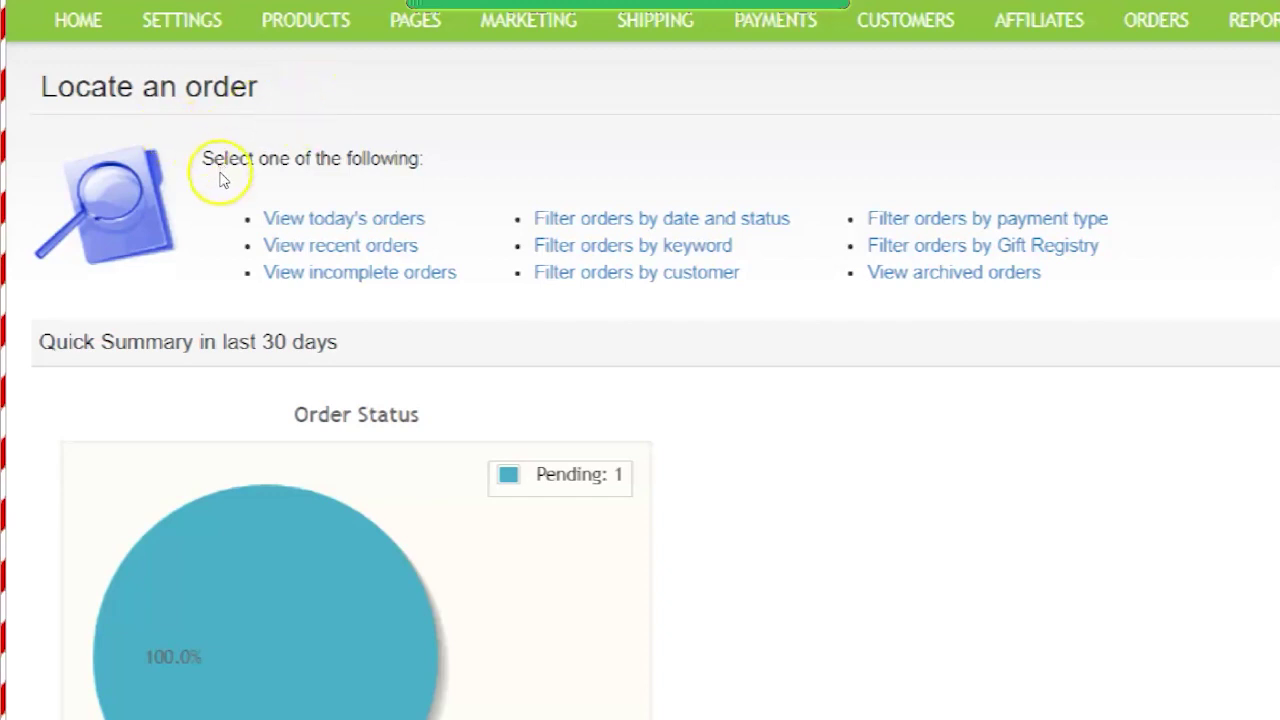
scroll(222, 180, up, 1)
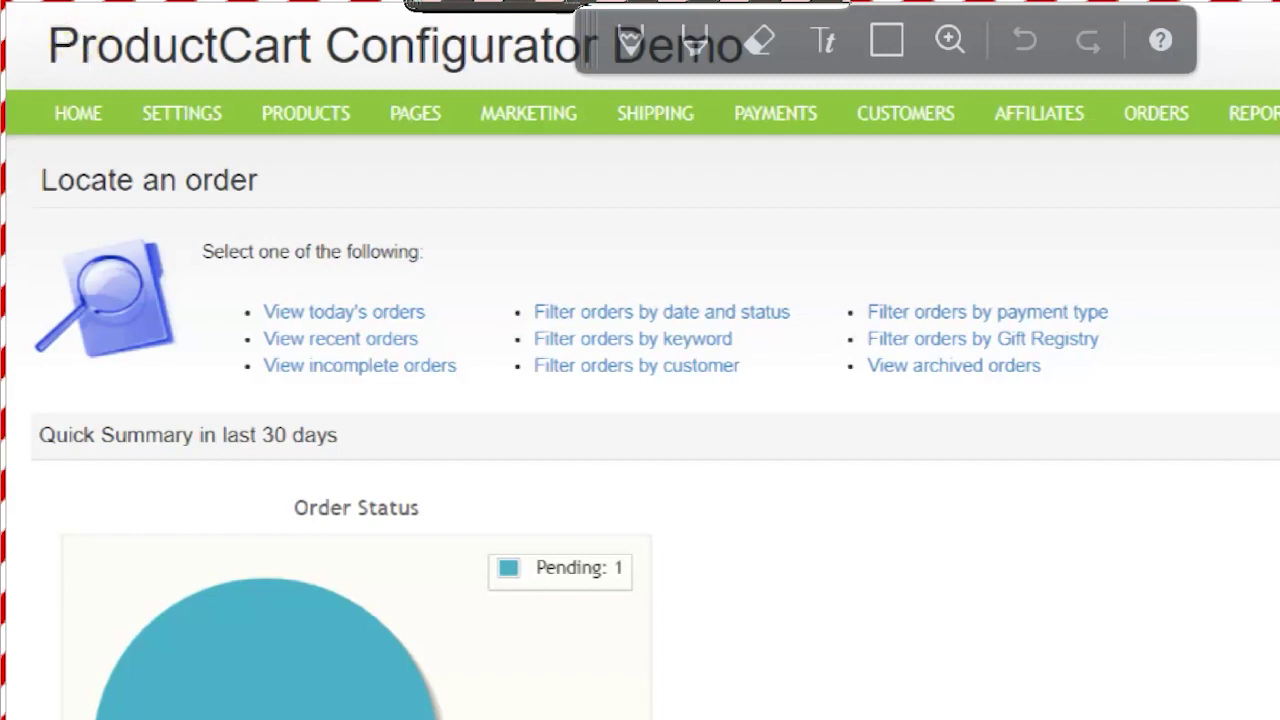